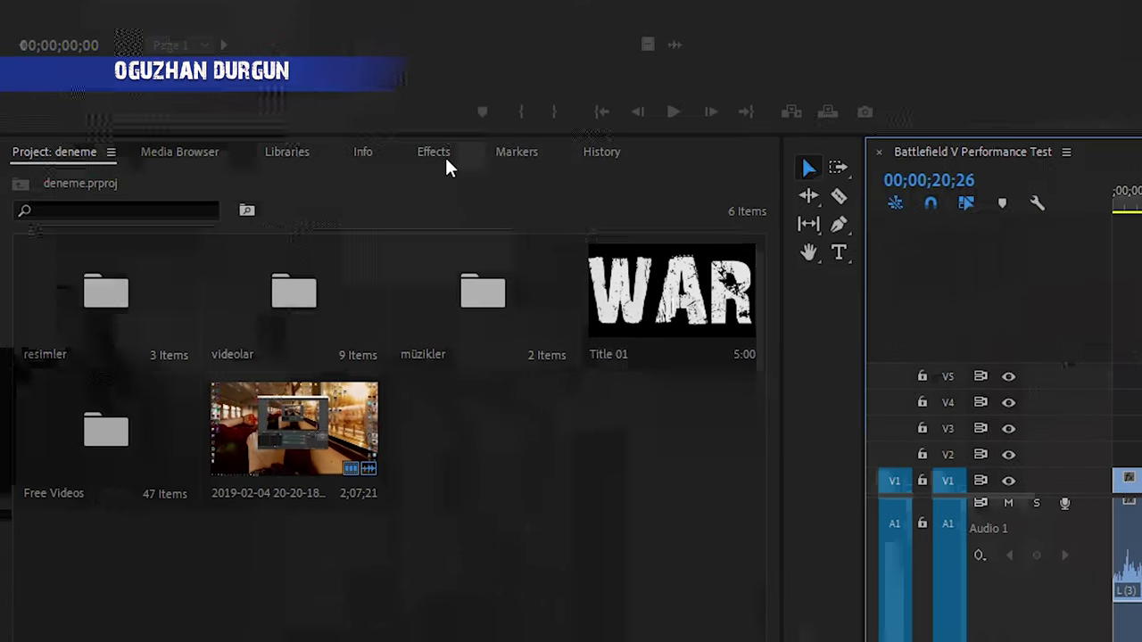
- Search Effects for 'adaptive noise reduc' and drop Adaptive Noise Reduction (Obsolete) onto the A1 clip
left_click(189, 341)
left_click(158, 179)
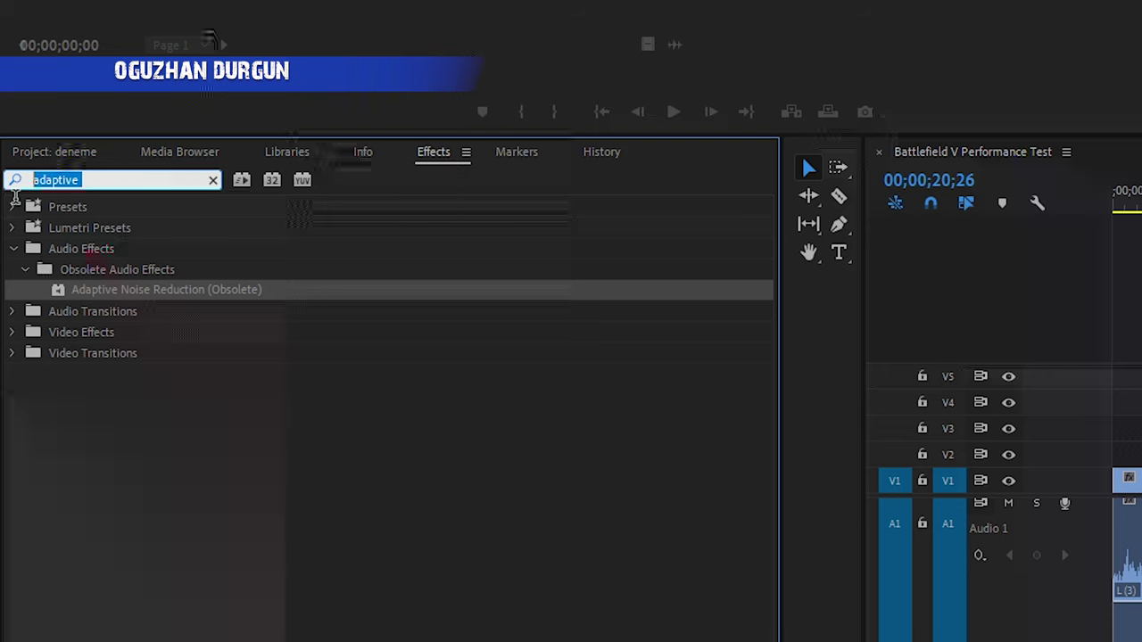
left_click(148, 180)
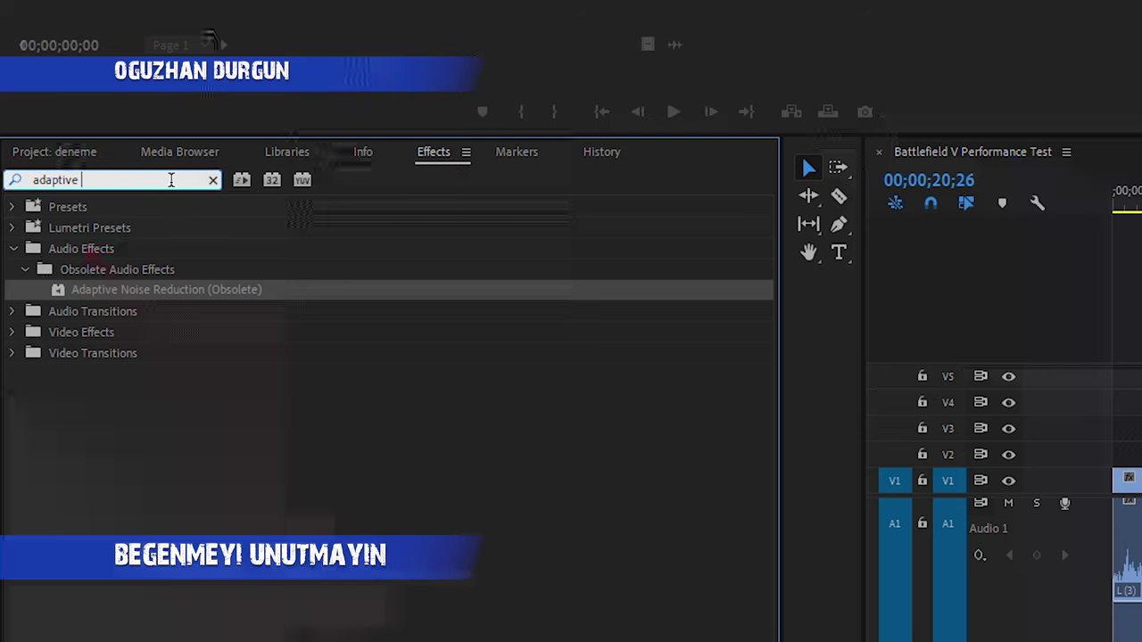
key("ctrl+a")
type("adapt")
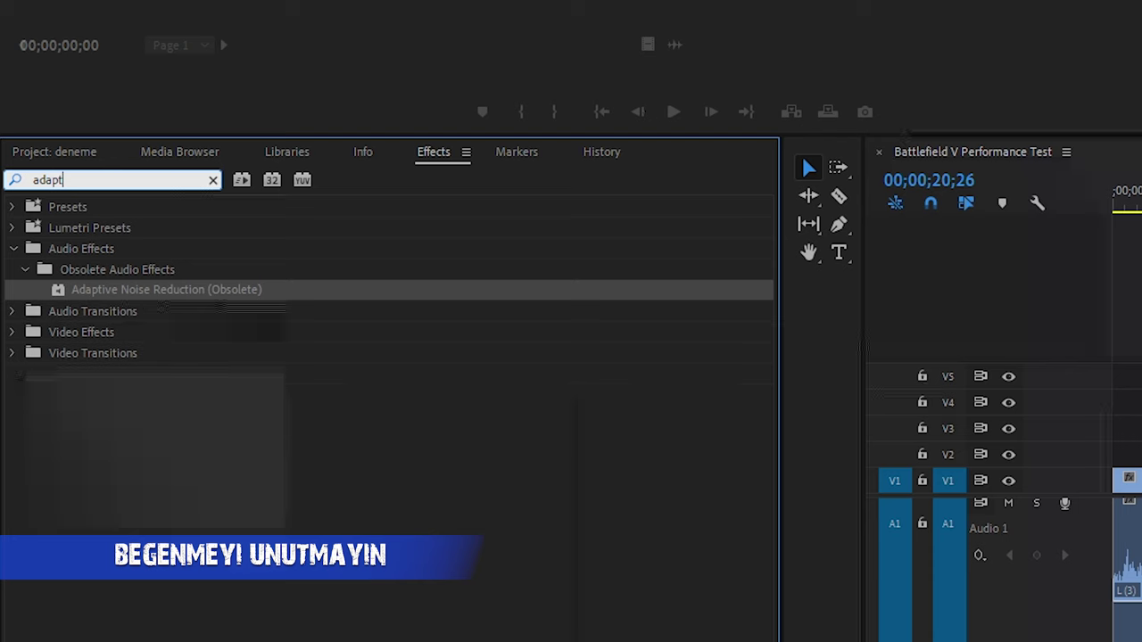
type("ive noi")
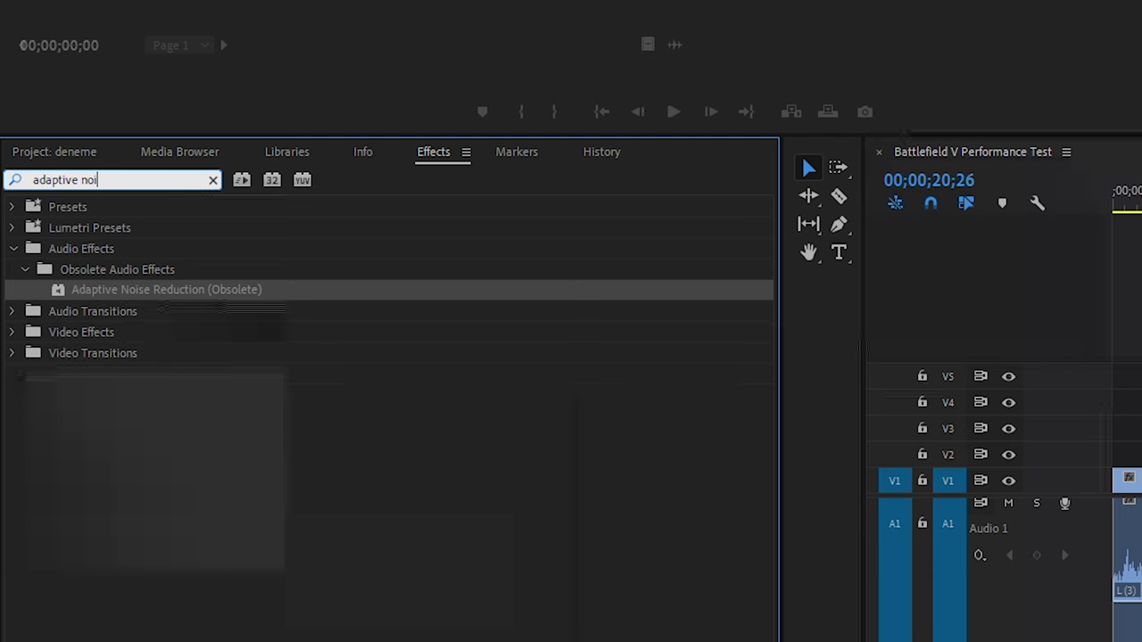
type("se reduce")
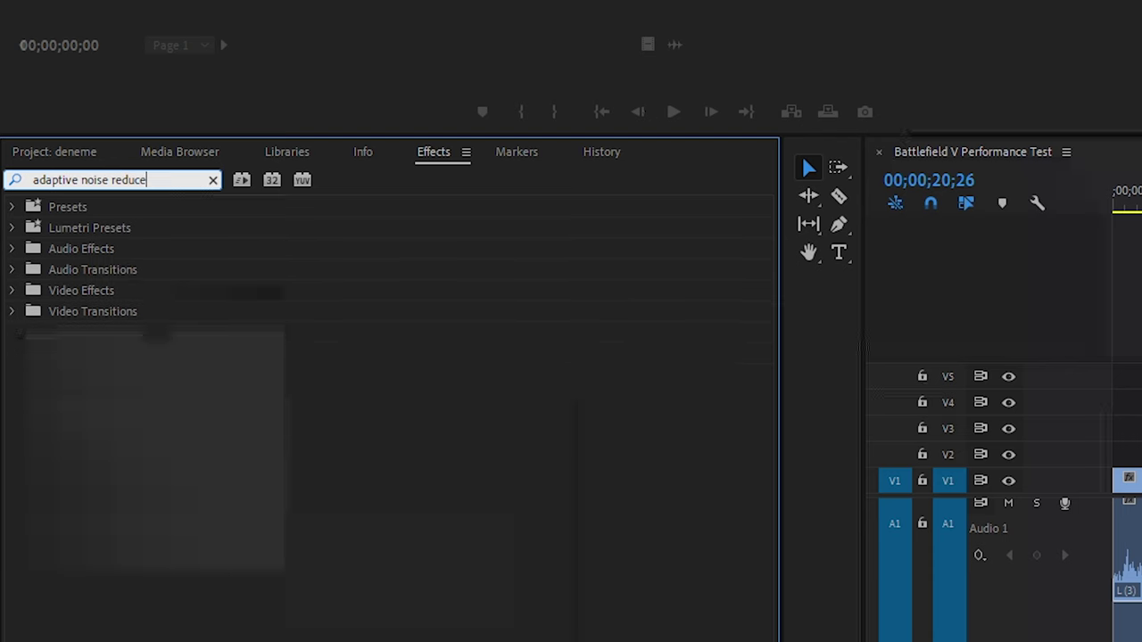
key("BackSpace")
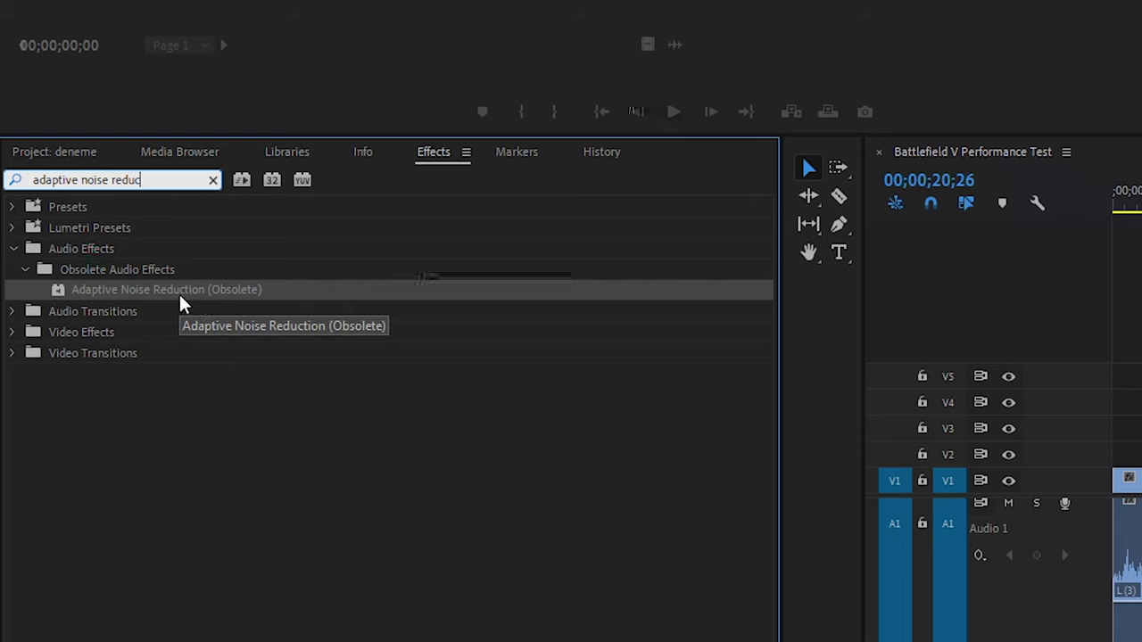
mouse_move(156, 293)
left_mouse_down()
mouse_move(312, 409)
mouse_move(428, 407)
left_mouse_up()
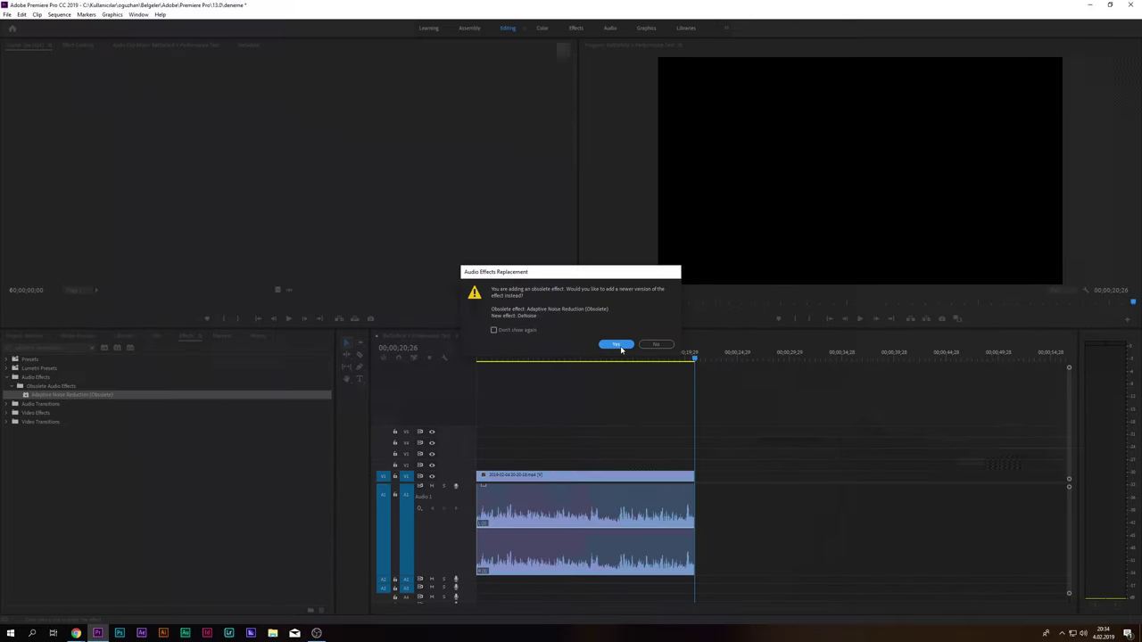
- Accept DeNoise as the replacement effect and view it in Effect Controls
left_click(618, 345)
left_click(489, 335)
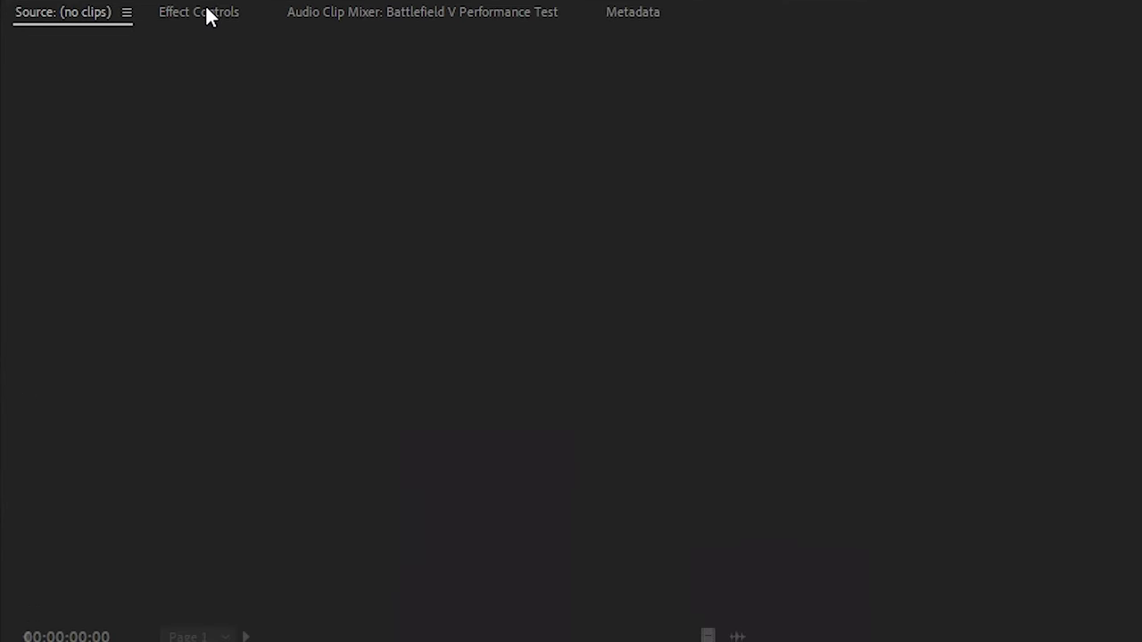
left_click(207, 14)
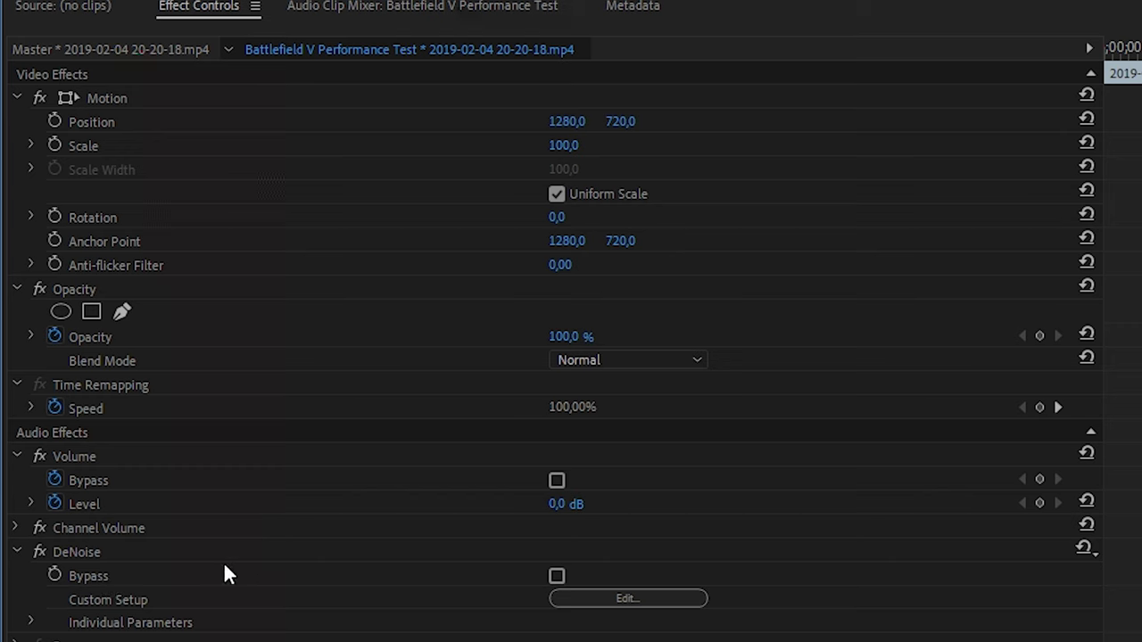
- Switch the clip's DeNoise to the Light Noise Reduction preset, lowering Amount to 20%
left_click(622, 600)
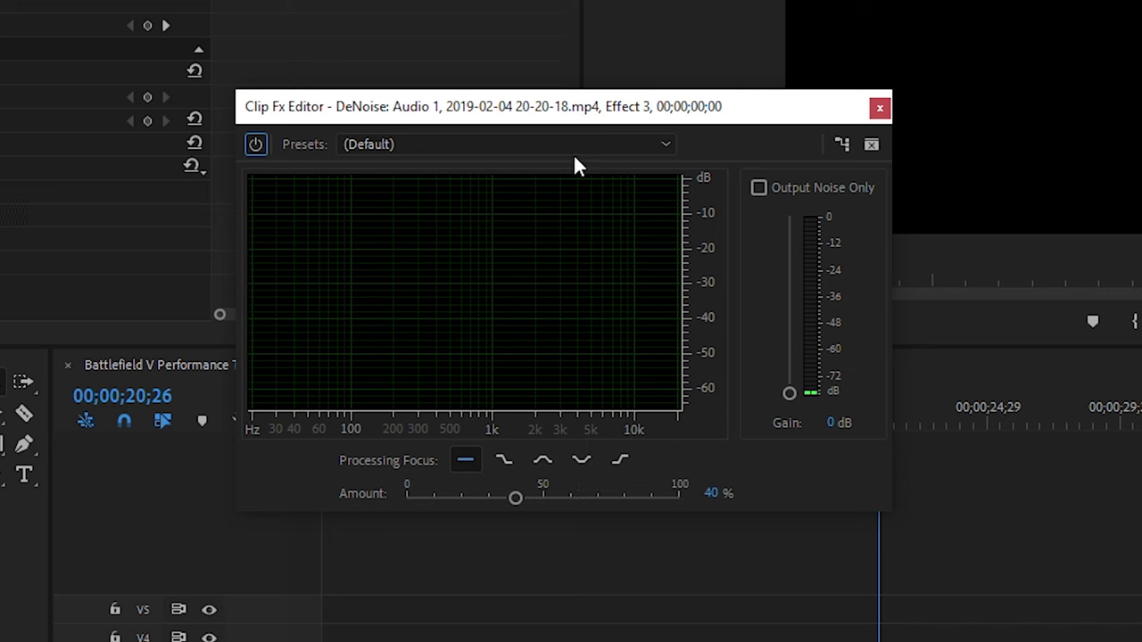
left_click(428, 145)
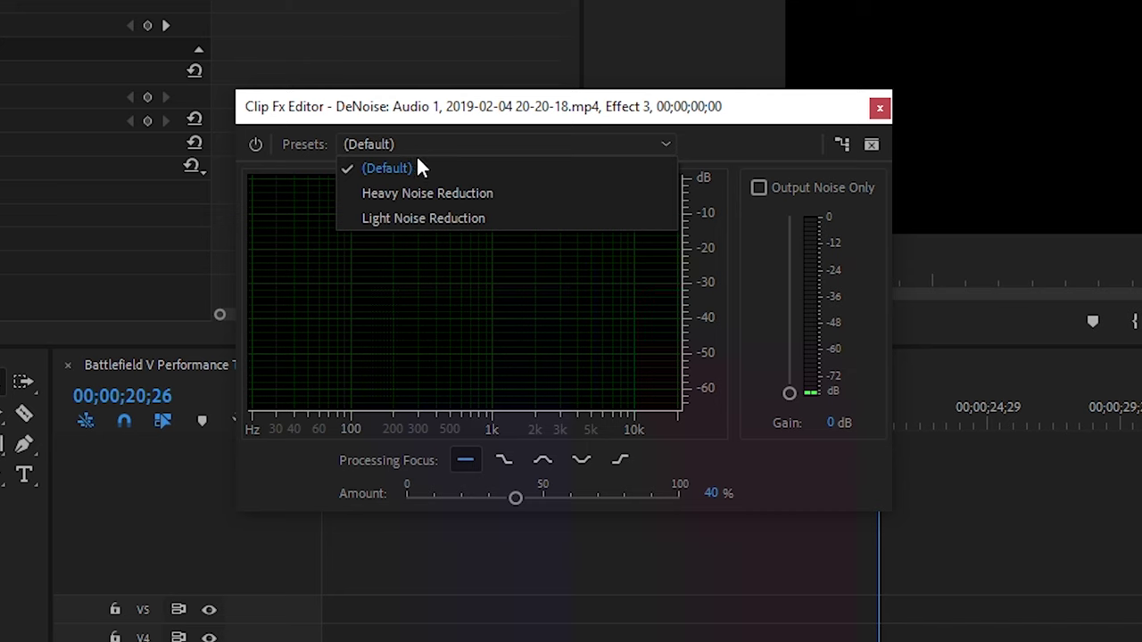
left_click(482, 223)
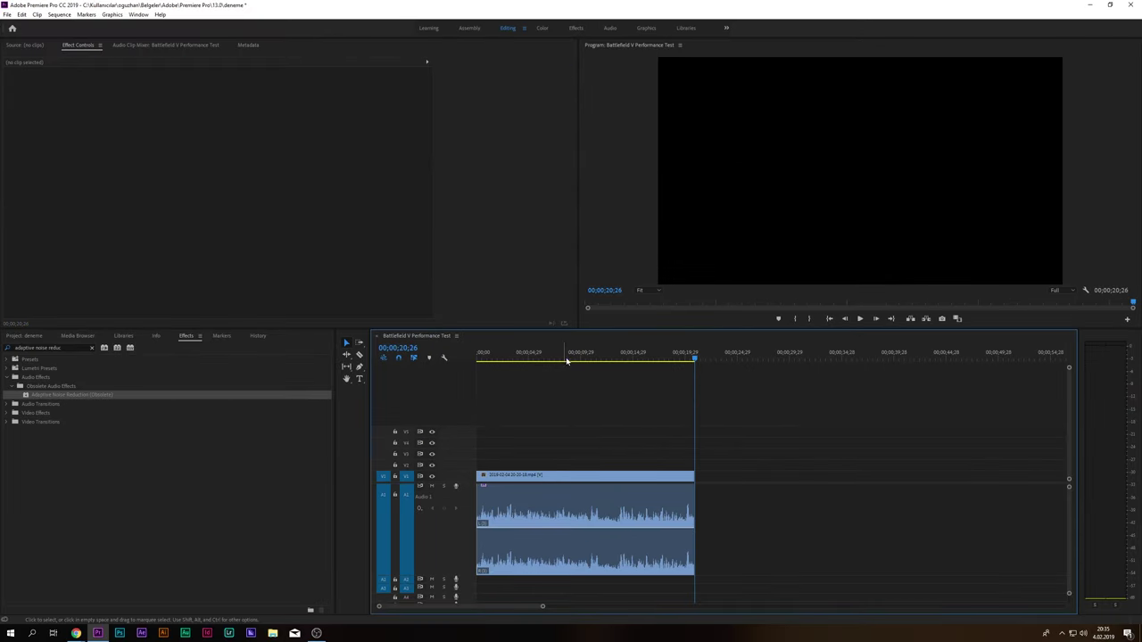
left_click(598, 353)
key("space")
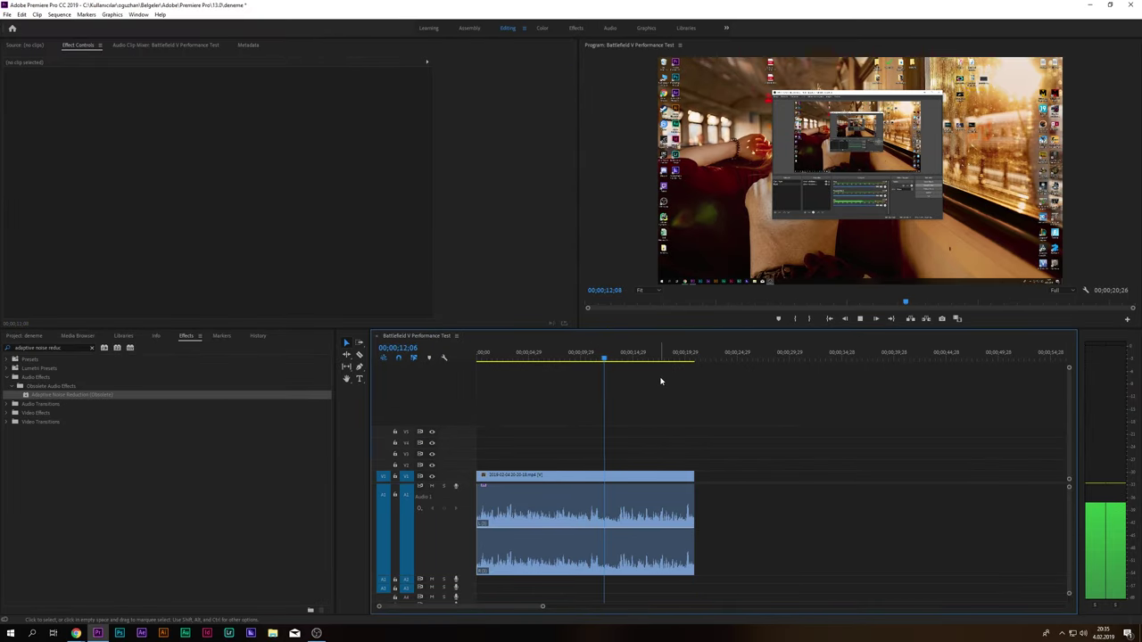
left_click(614, 364)
left_click(603, 359)
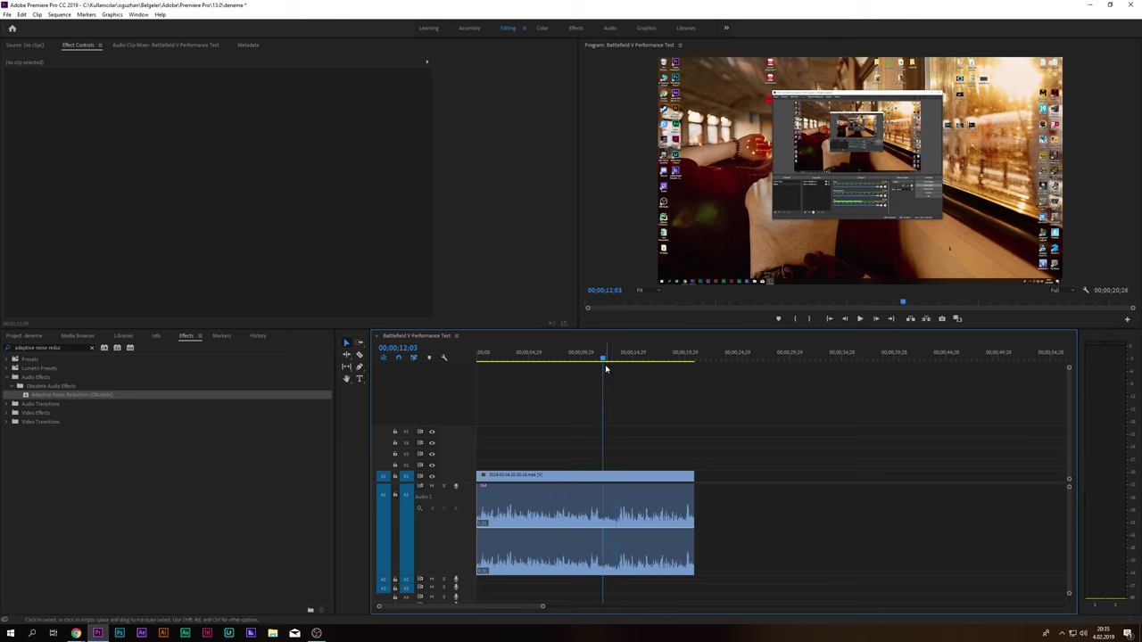
key("space")
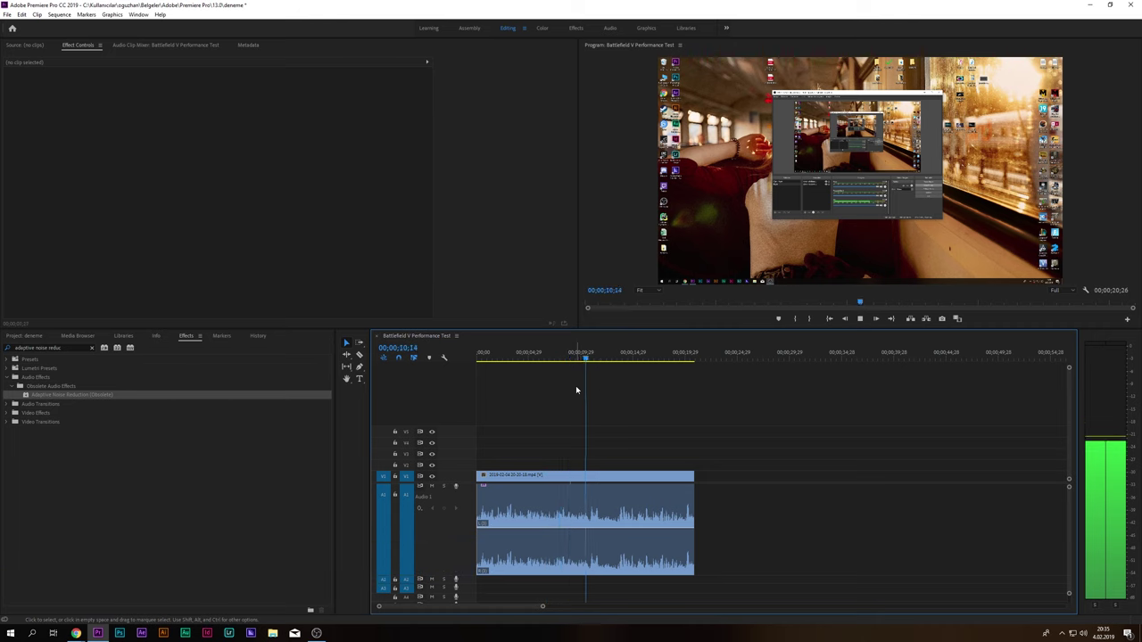
key("space")
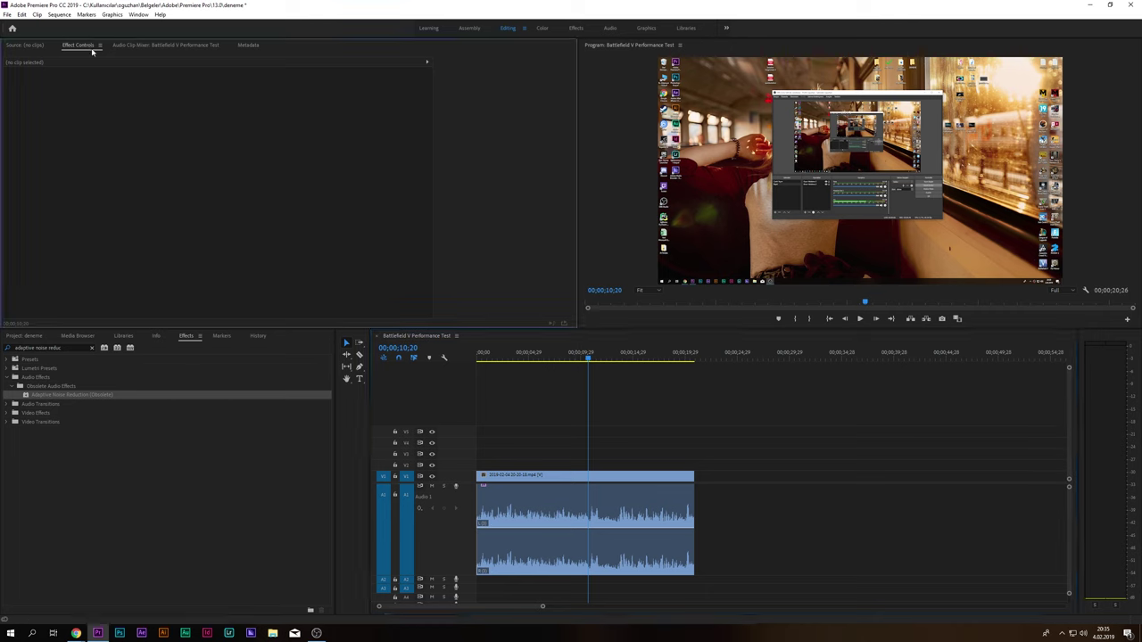
- Set the clip's DeNoise to the Heavy Noise Reduction preset and close the editor
left_click(536, 490)
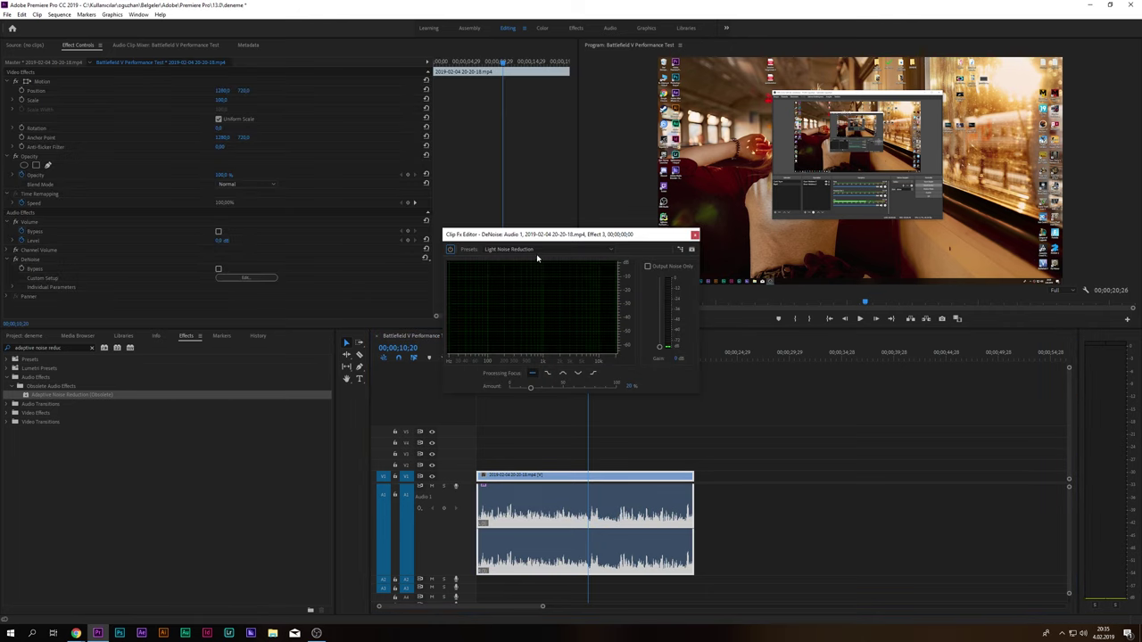
left_click(537, 251)
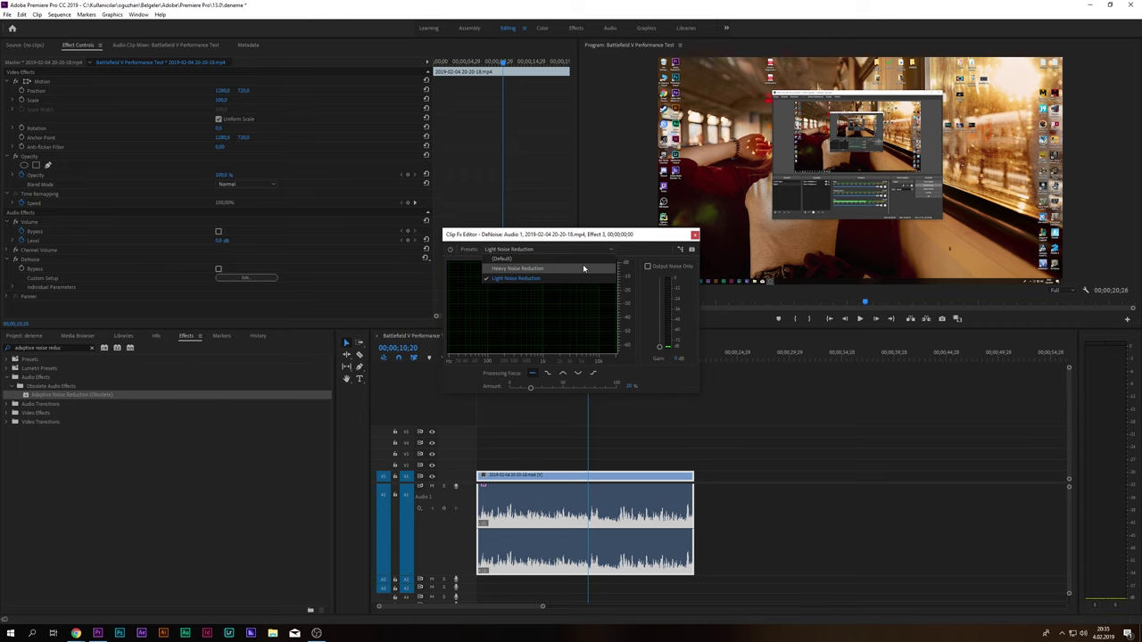
left_click(582, 264)
left_click(593, 425)
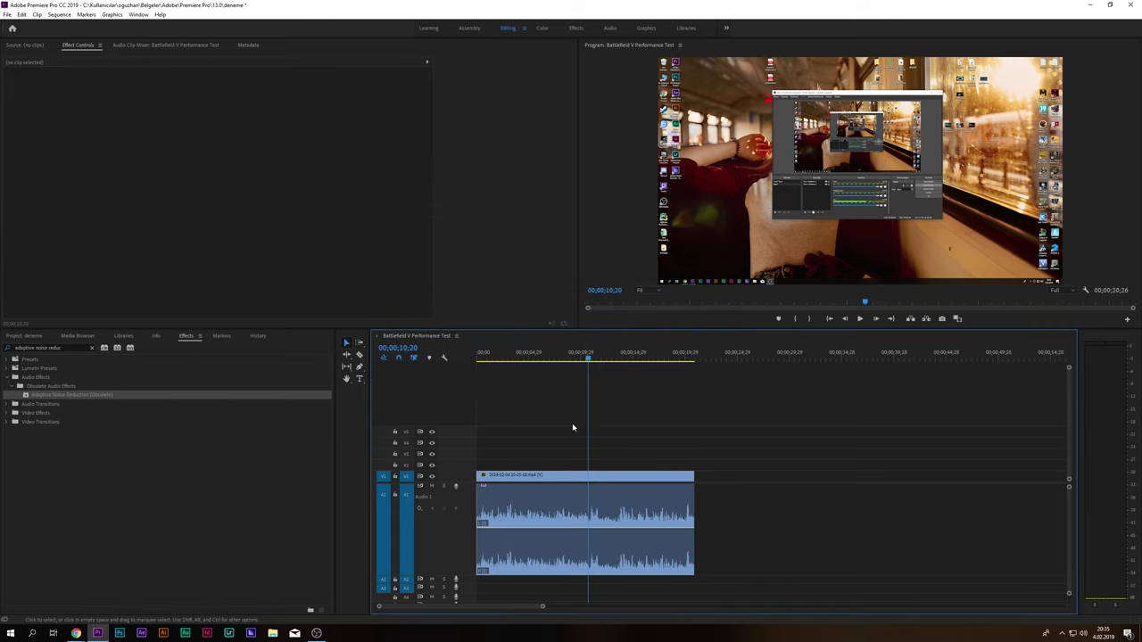
- Preview the sequence around 11;24, then park the playhead at 12;02
key("space")
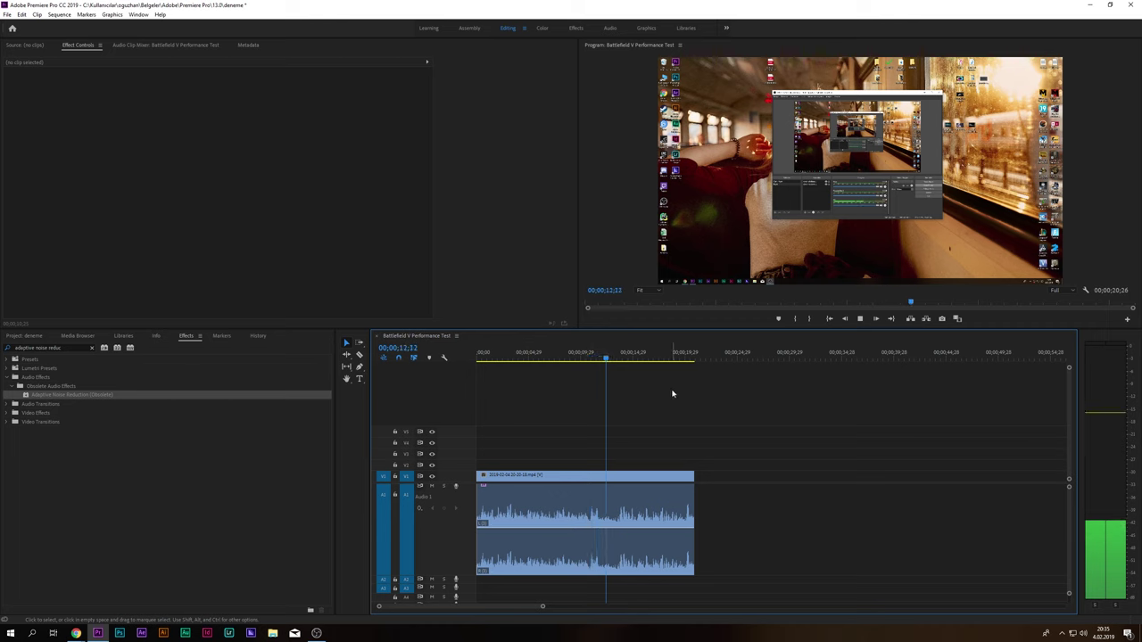
key("space")
left_click_drag(616, 357, 601, 367)
key("space")
key("space")
left_click_drag(614, 357, 602, 360)
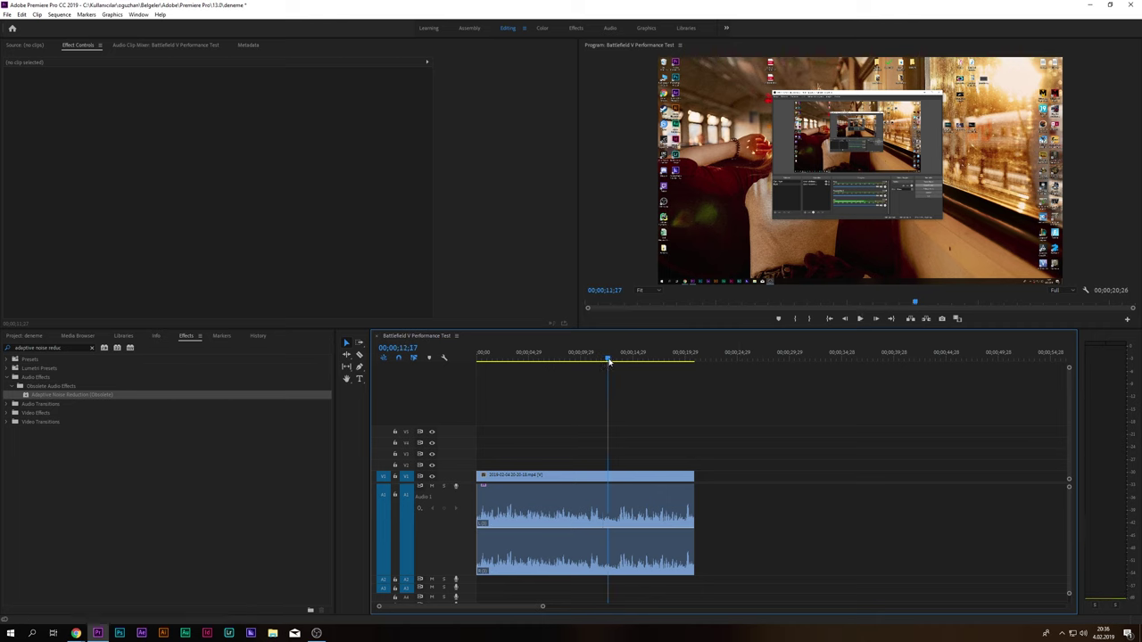
- Watch the DeNoise noise spectrum during playback, then replay from about 10;07
left_click(512, 502)
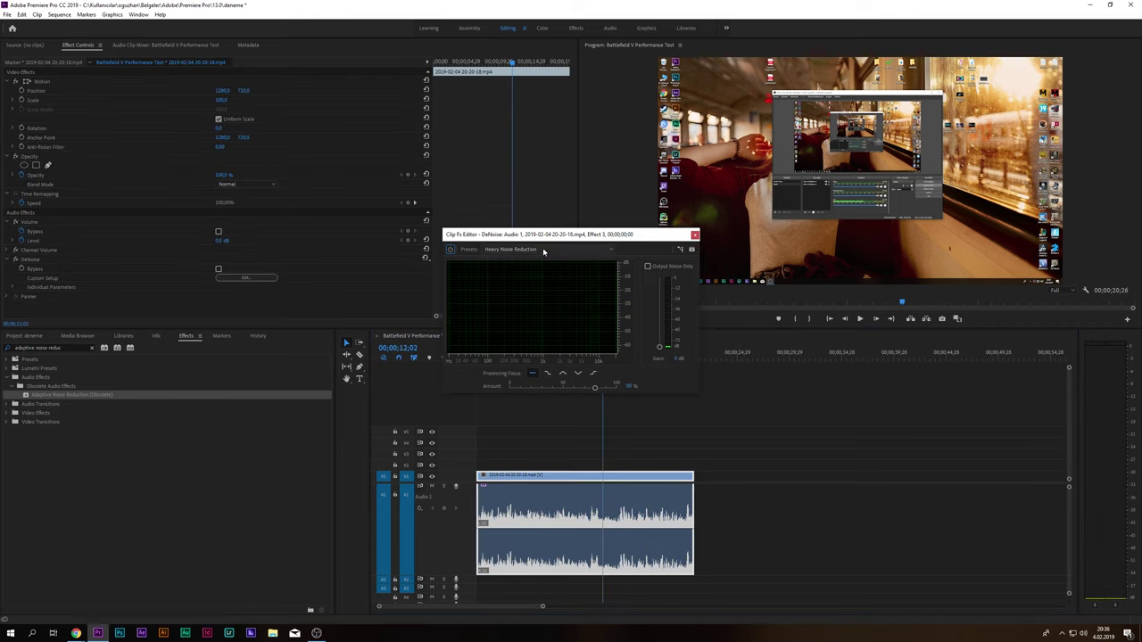
key("space")
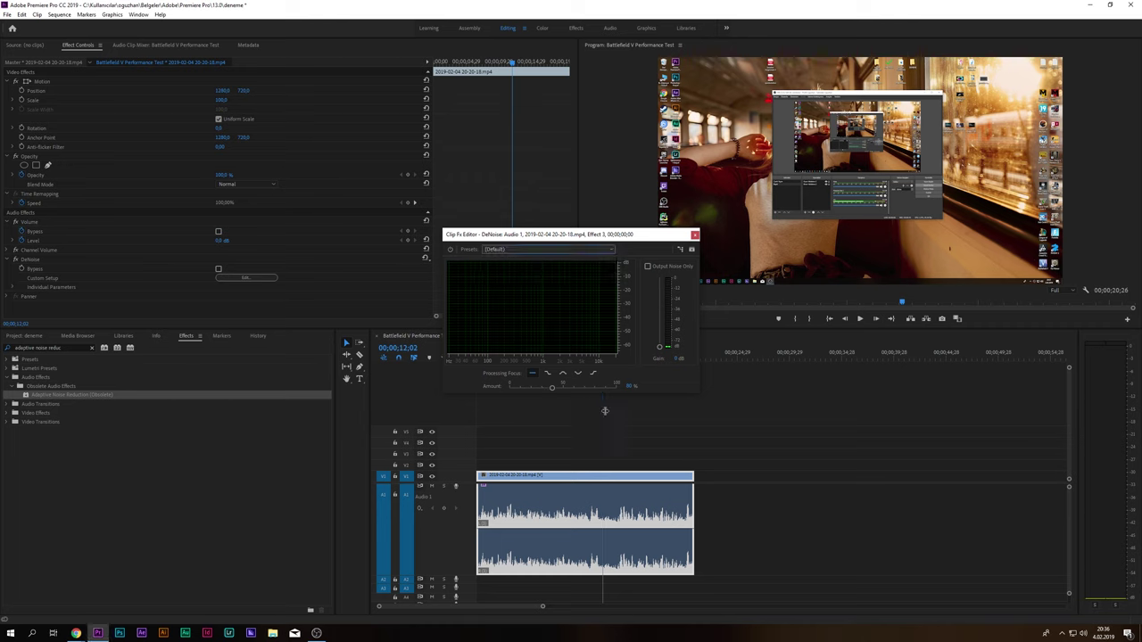
left_click(620, 412)
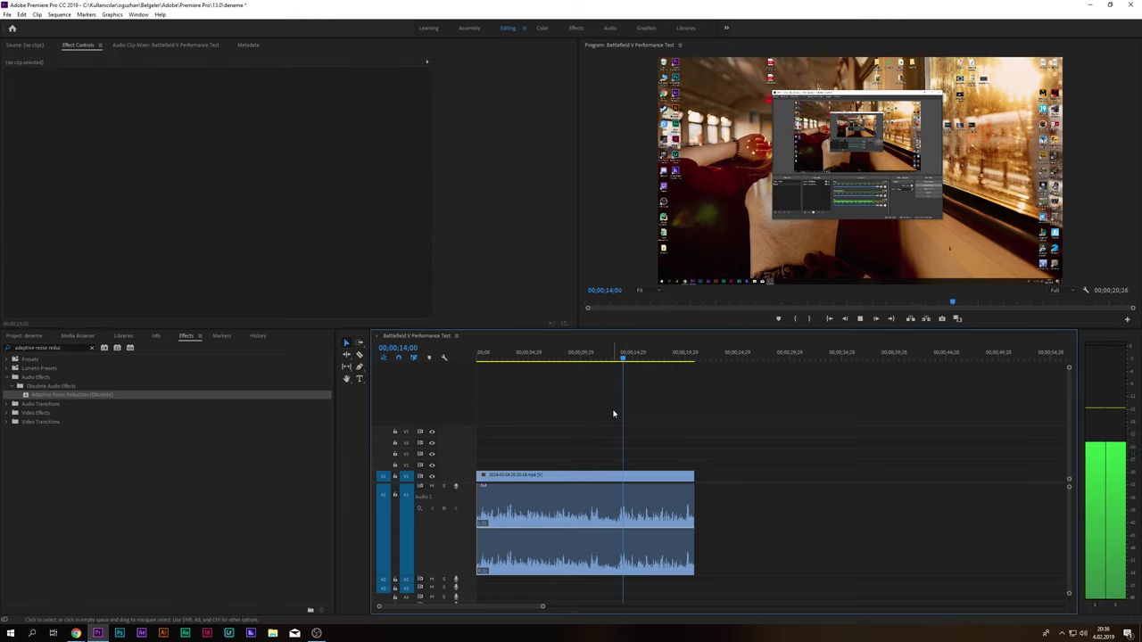
left_click(585, 358)
key("space")
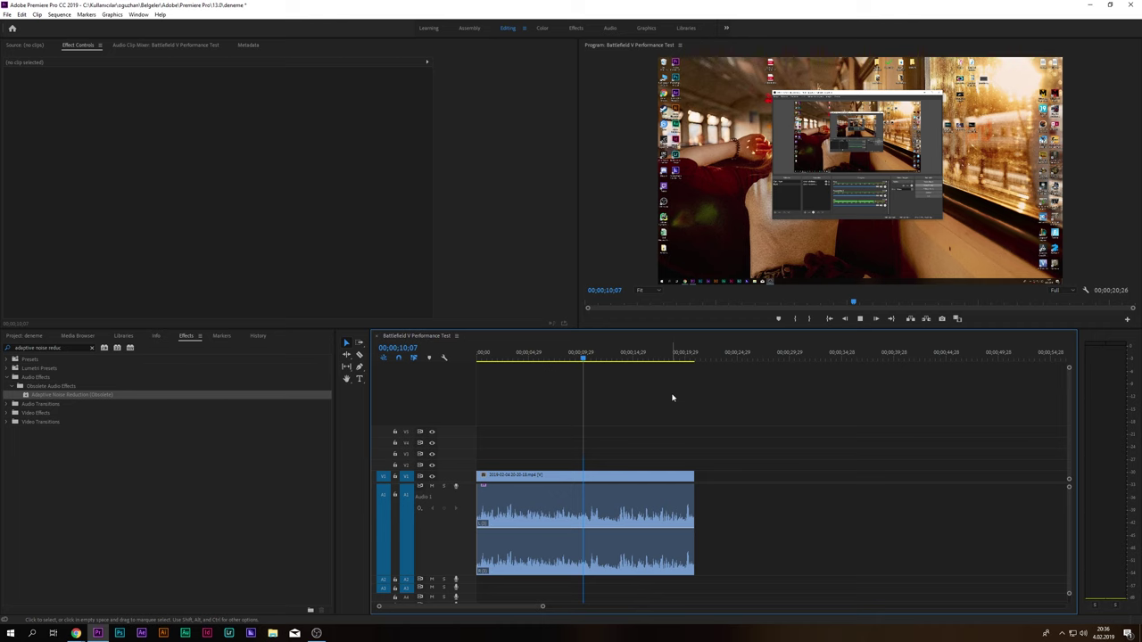
key("space")
key("space")
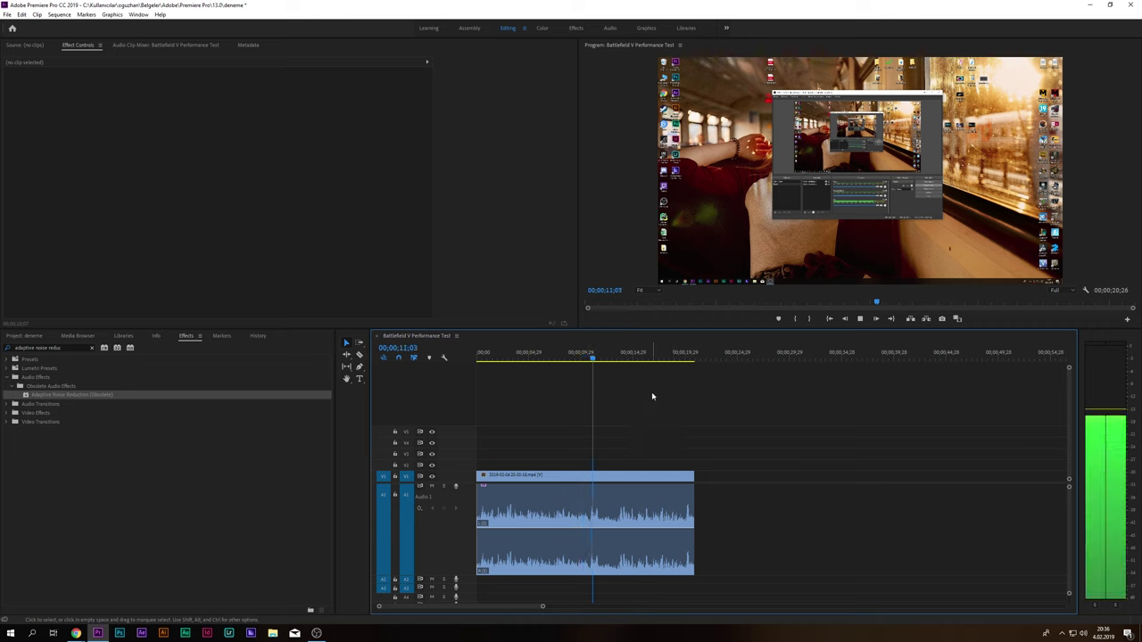
key("space")
- Apply DeNoise's Heavy Noise Reduction preset at 80% Amount and preview the result
left_click(602, 513)
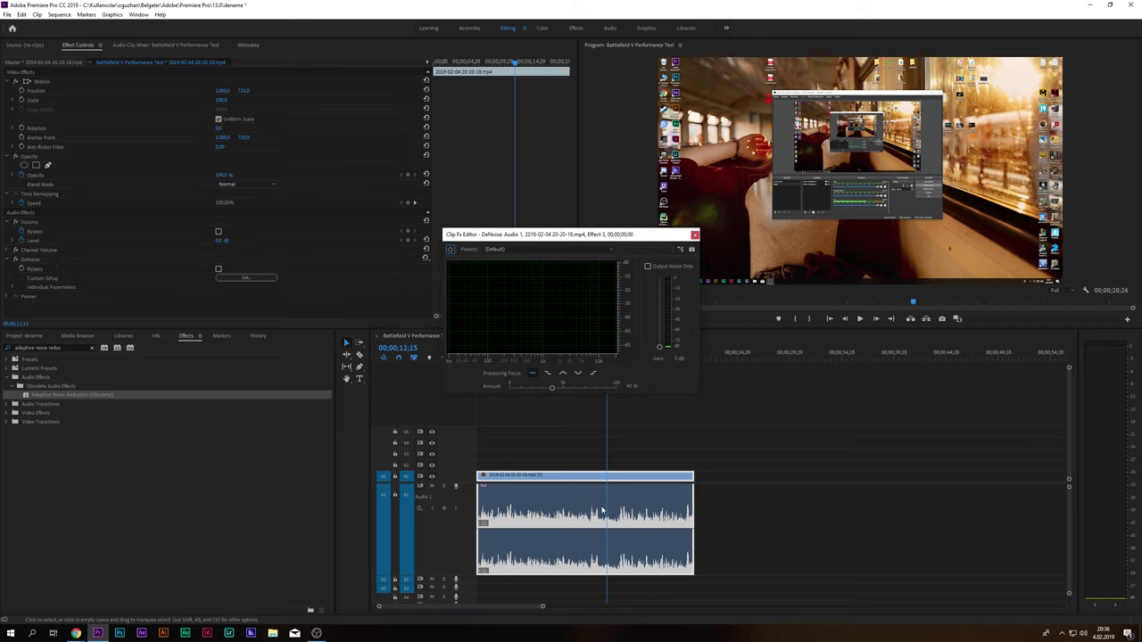
left_click(543, 251)
left_click(516, 268)
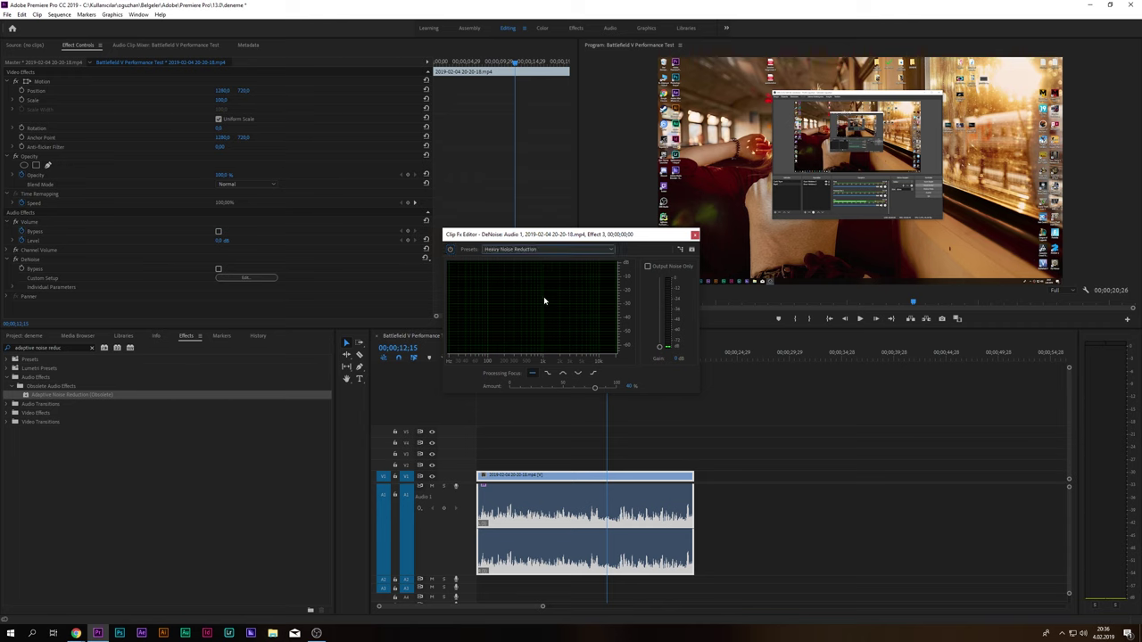
key("space")
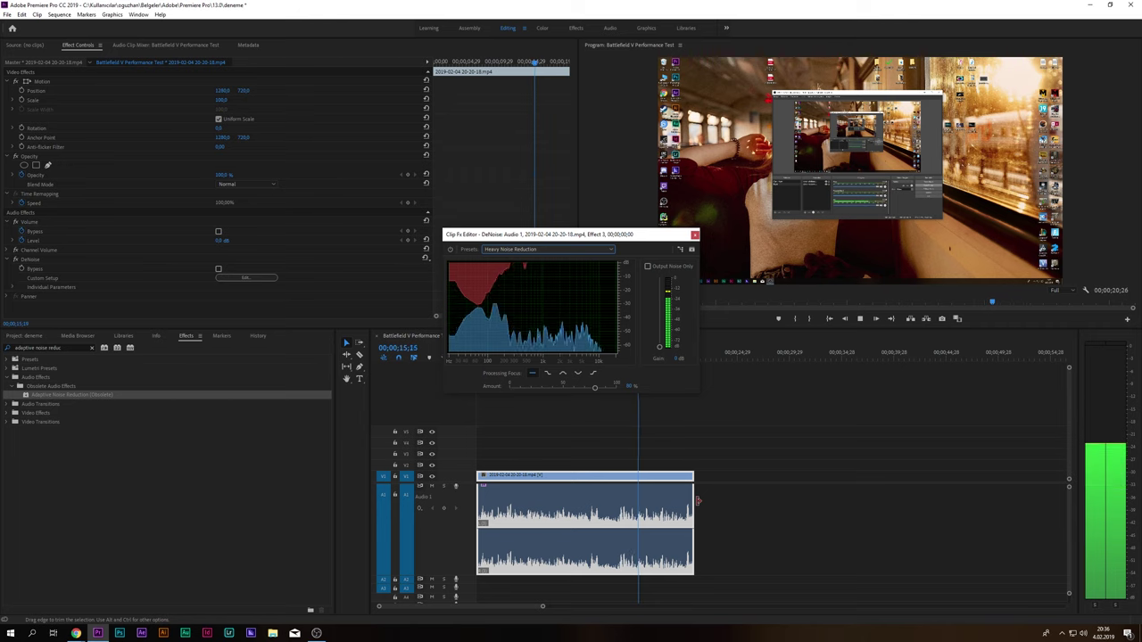
key("space")
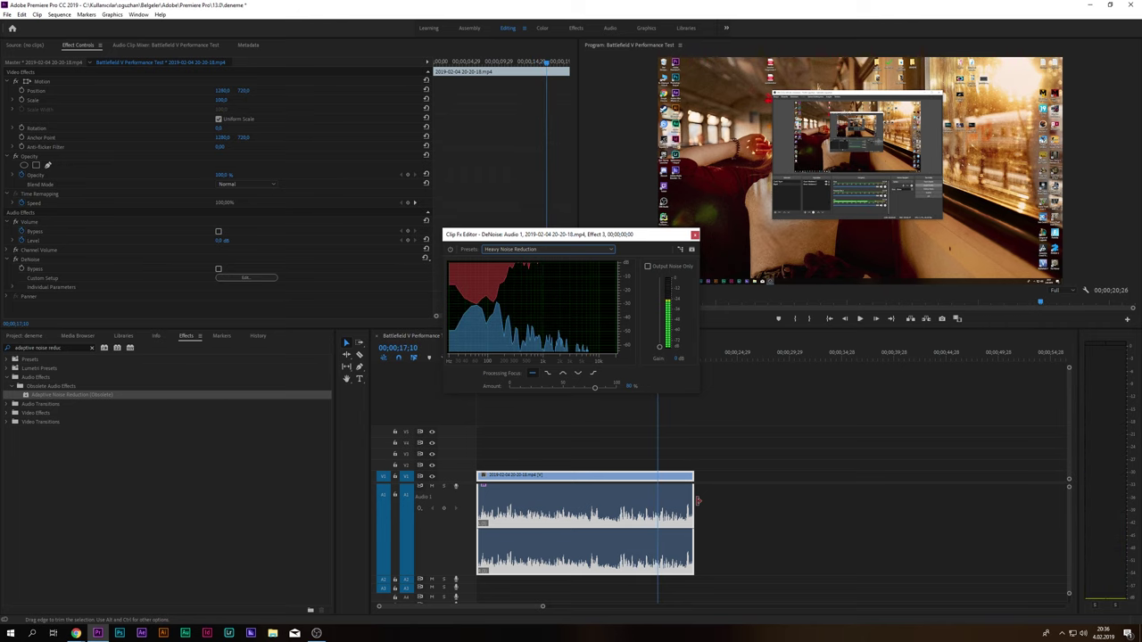